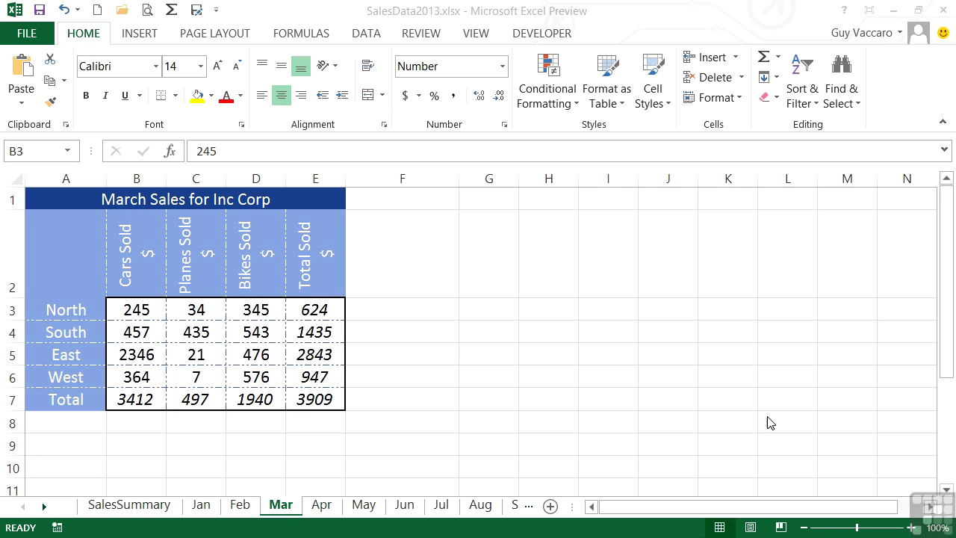
Start an Above Average conditional formatting rule for March sales cells B3:D6, using a custom format.
left_click_drag(138, 311, 236, 371)
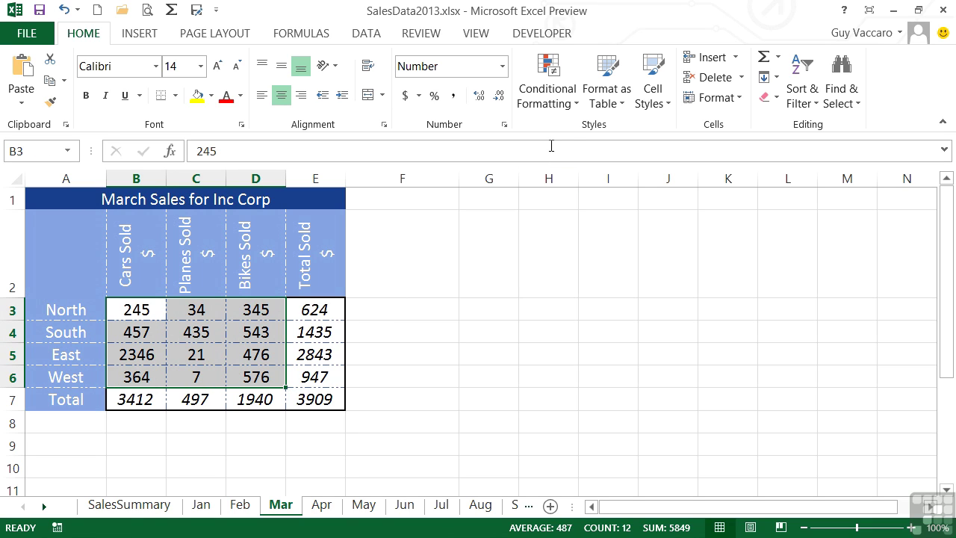
left_click(575, 107)
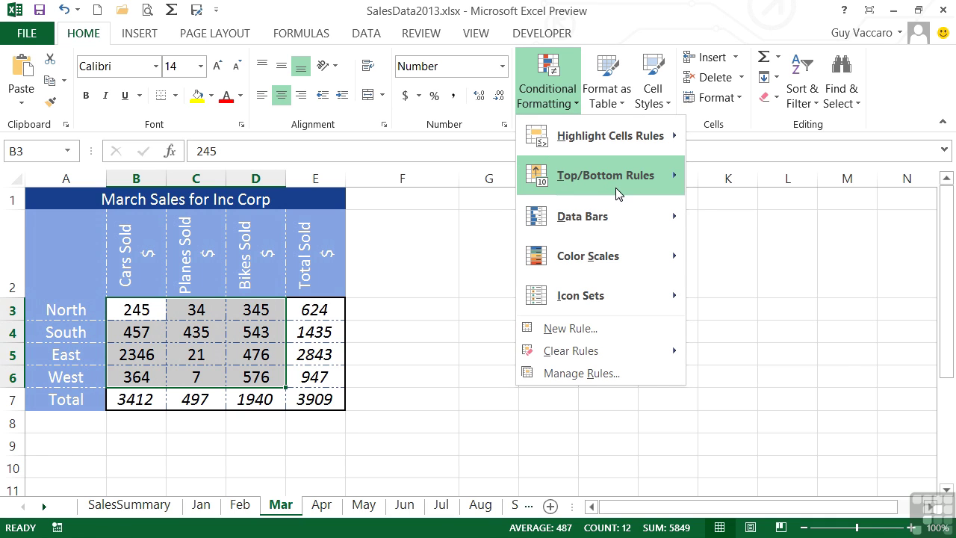
mouse_move(615, 188)
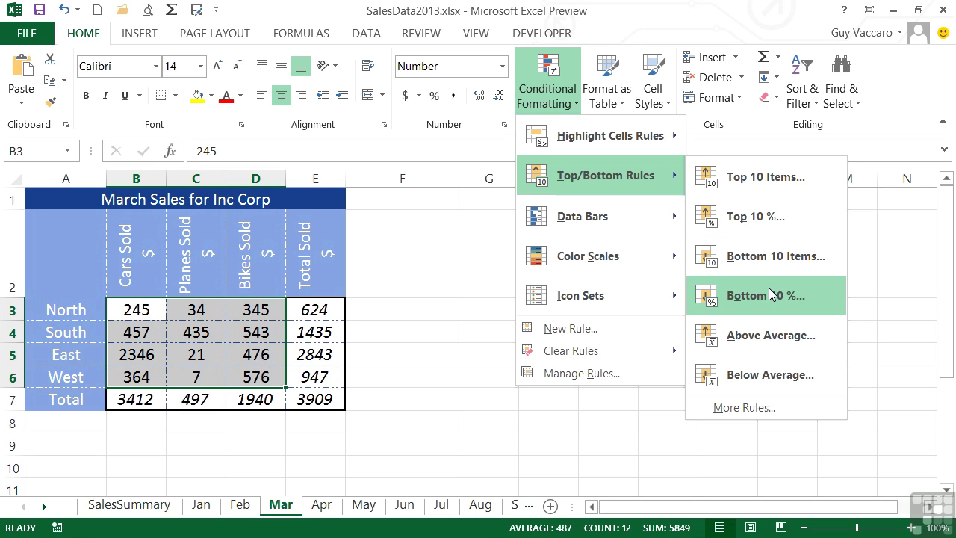
left_click(771, 345)
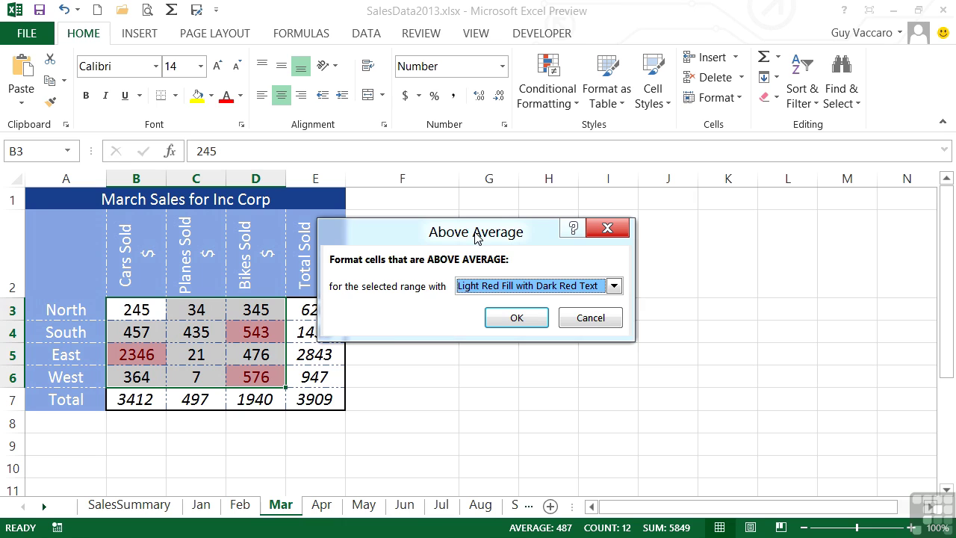
left_click_drag(476, 237, 534, 236)
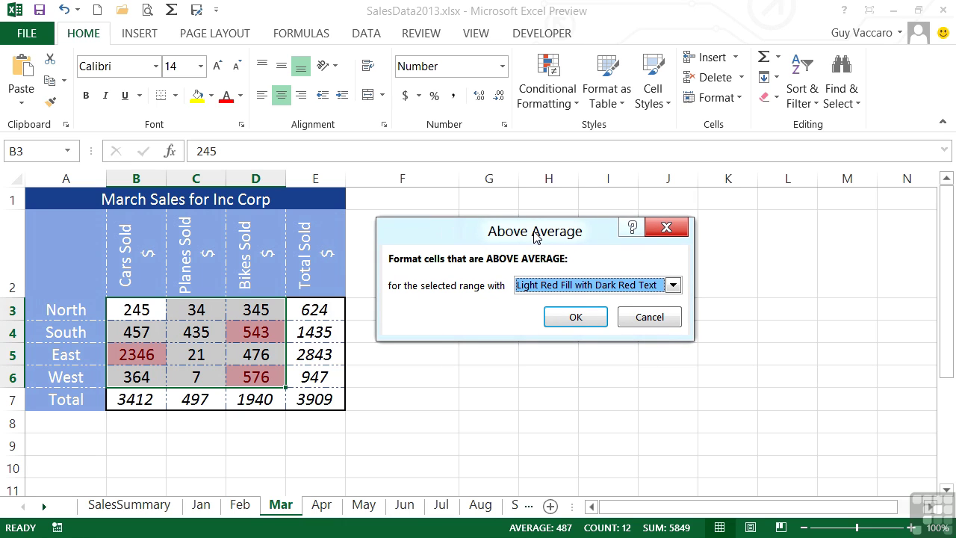
left_click(674, 286)
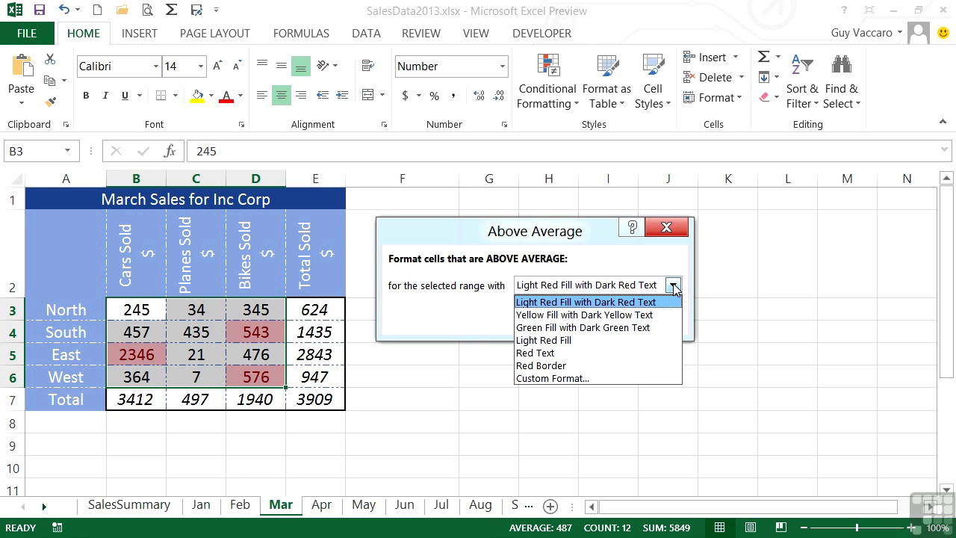
left_click(572, 378)
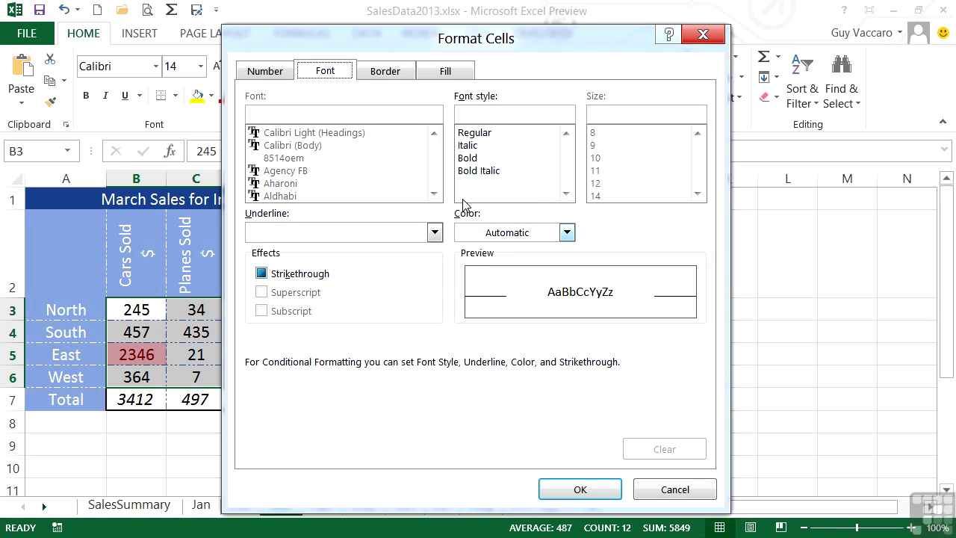
Define the rule's custom format as bold white text on a dark orange fill and apply it.
left_click(473, 159)
left_click(436, 75)
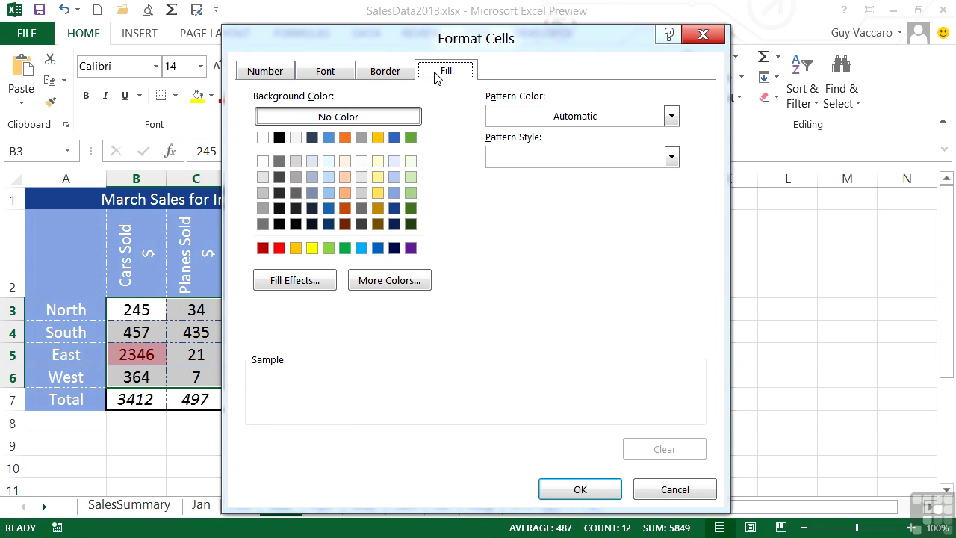
left_click(345, 209)
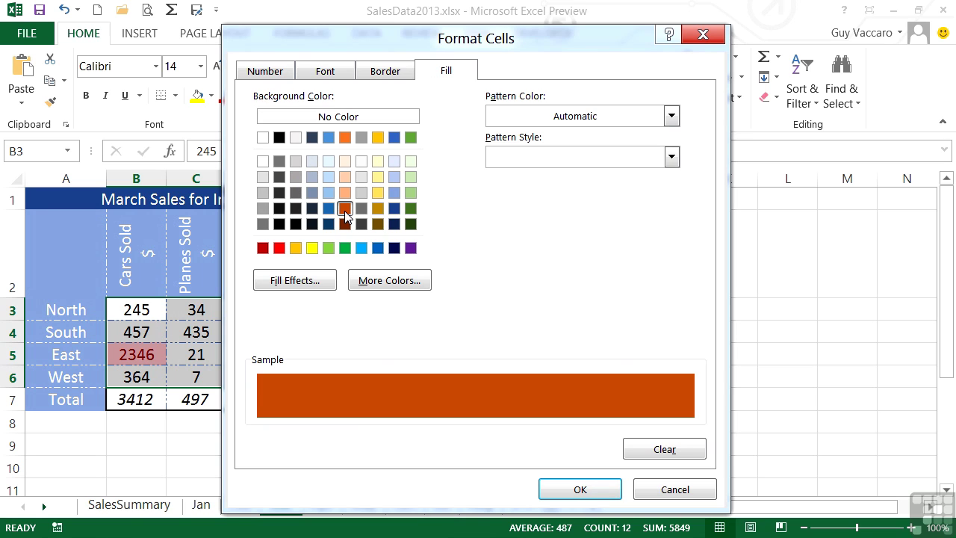
left_click(323, 71)
left_click(517, 237)
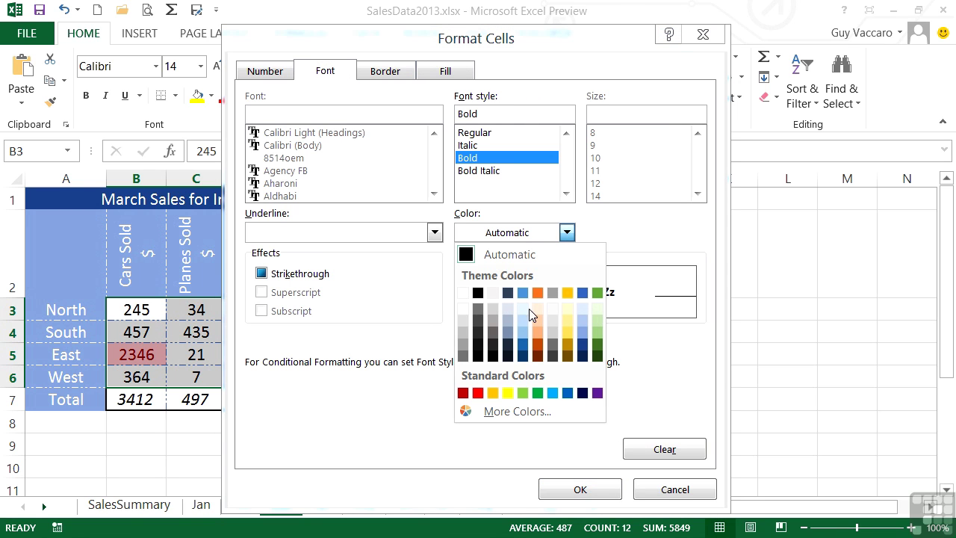
left_click(463, 310)
left_click(581, 489)
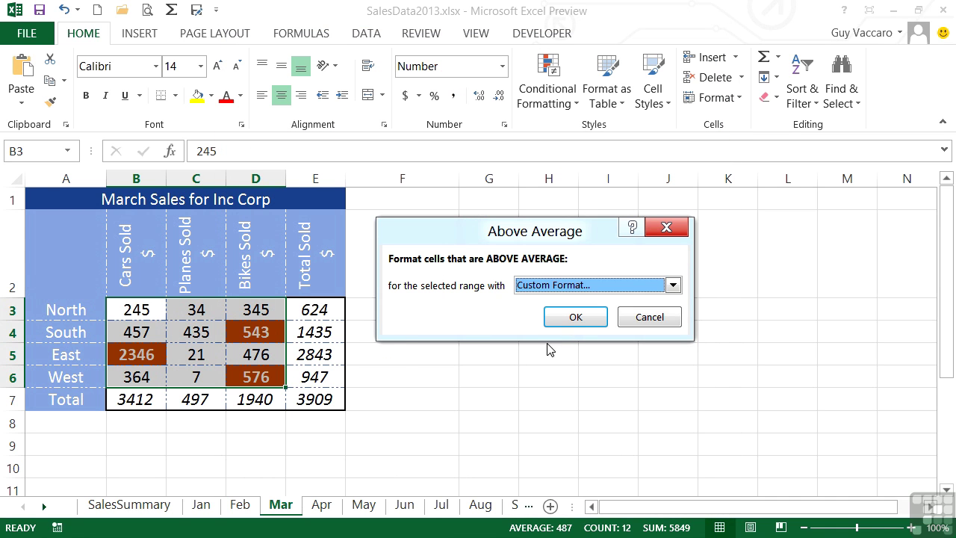
left_click(575, 316)
left_click(392, 329)
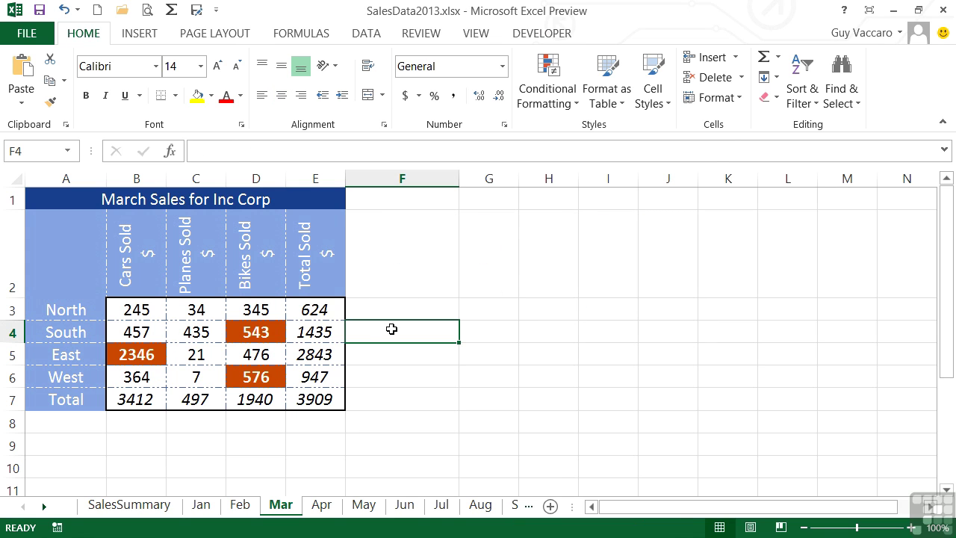
Change the March figures to 450 for East cars sold (B5) and 490 for North planes sold (C3).
left_click(153, 357)
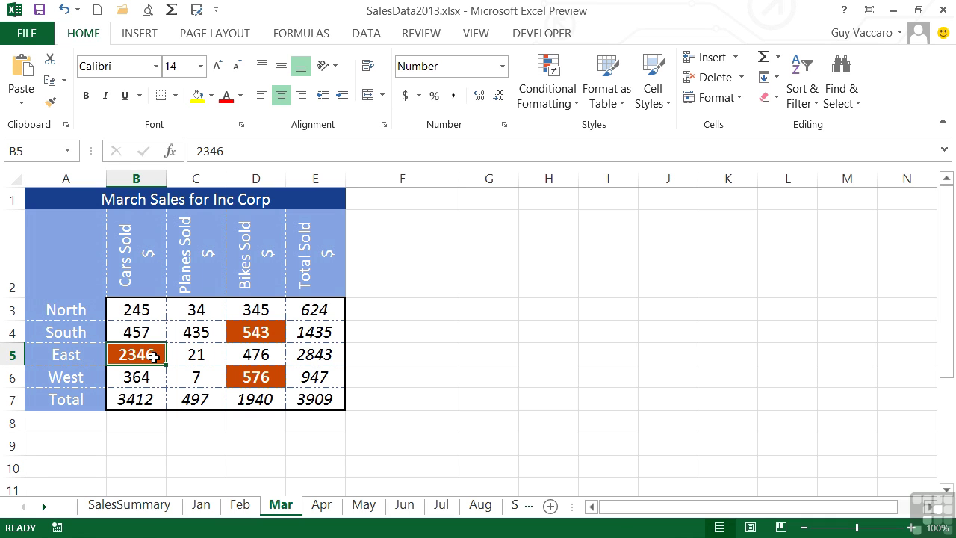
type("450")
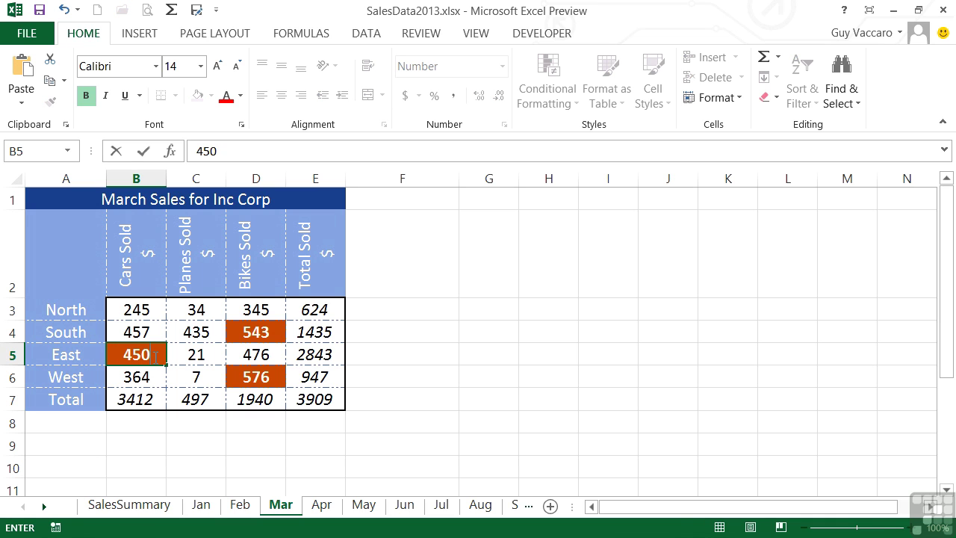
key("Up")
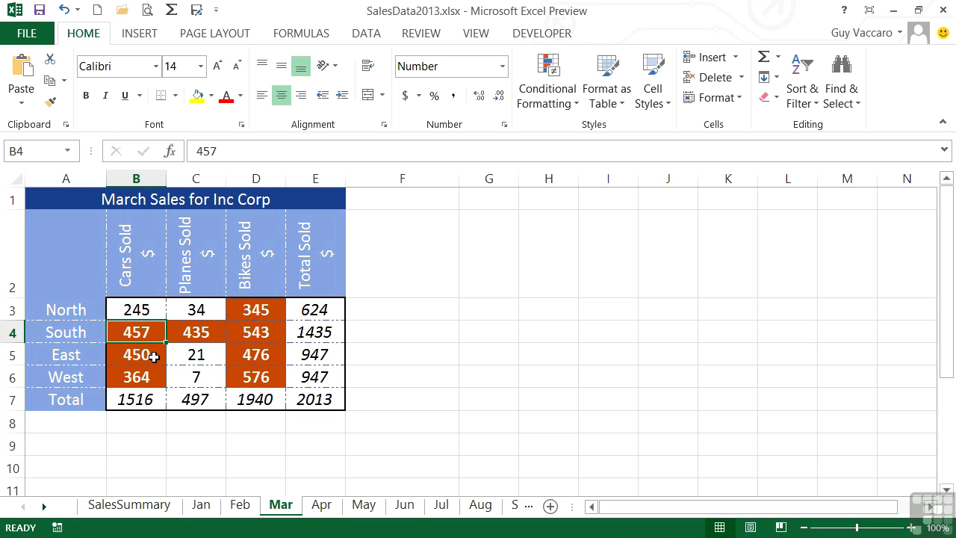
key("Up")
key("Right")
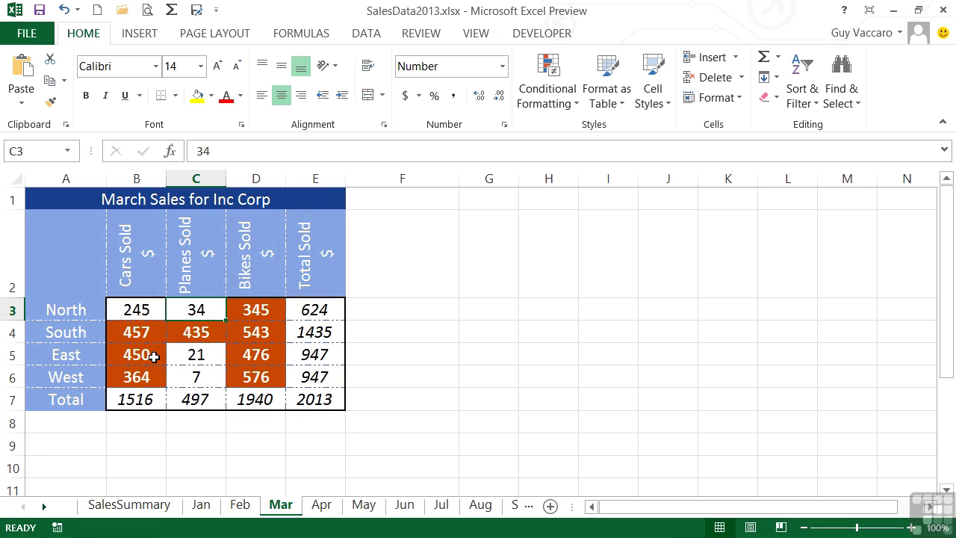
type("490")
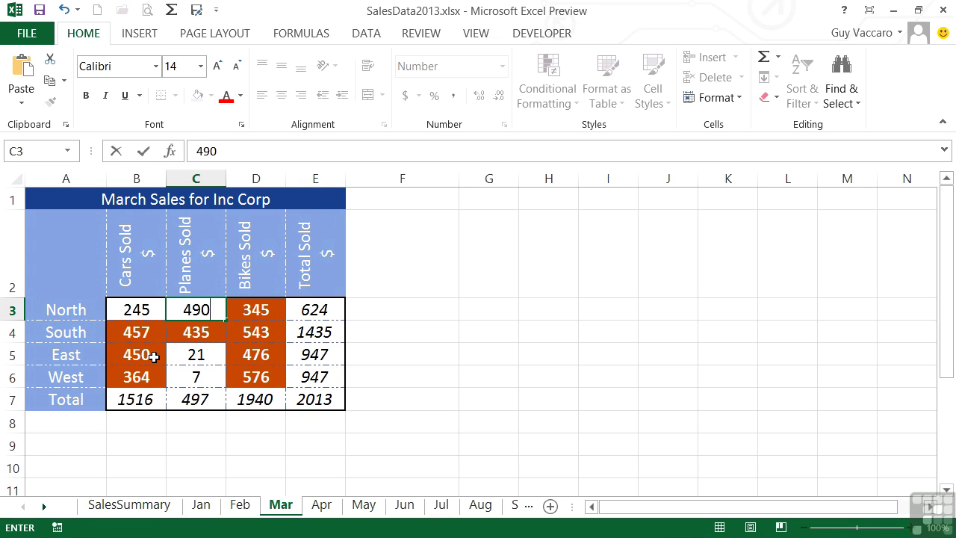
key("Return")
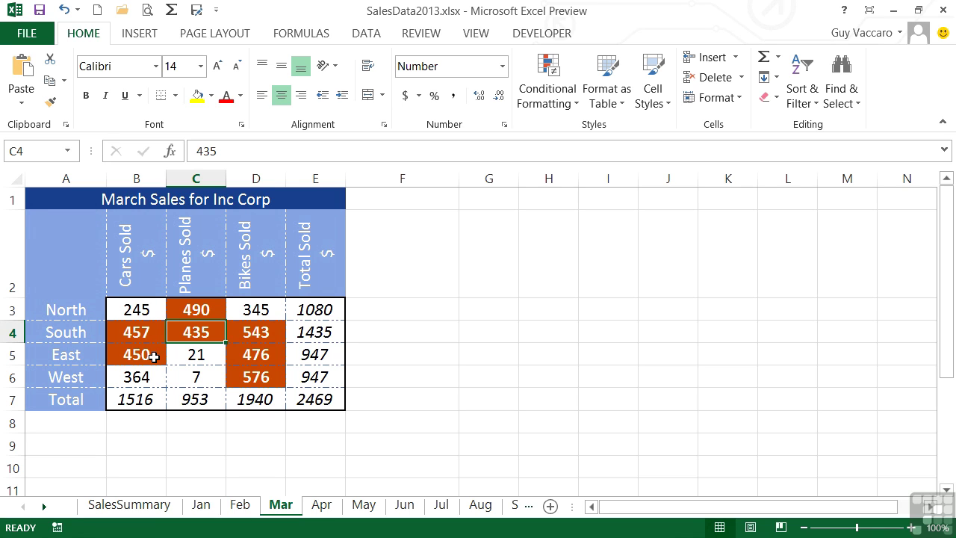
left_click_drag(150, 311, 243, 379)
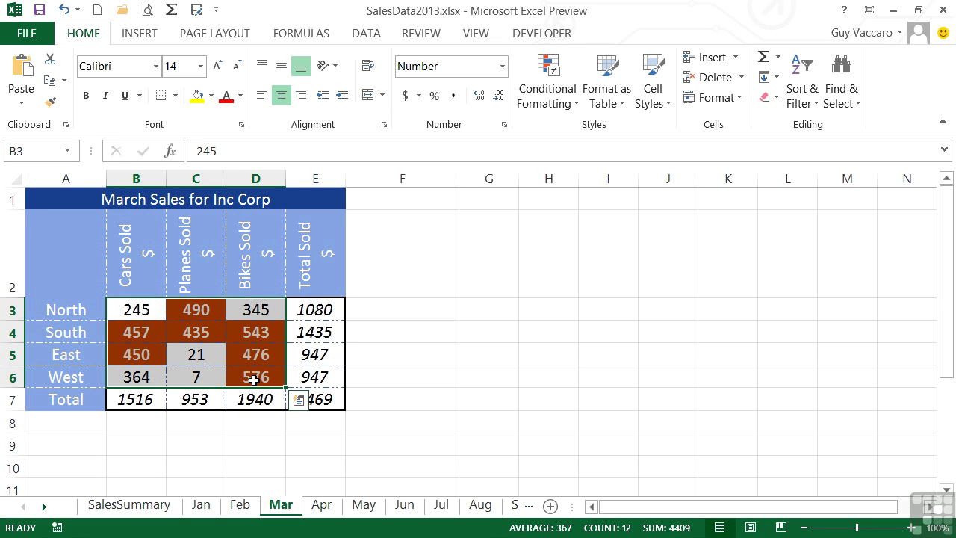
left_click(572, 100)
mouse_move(624, 183)
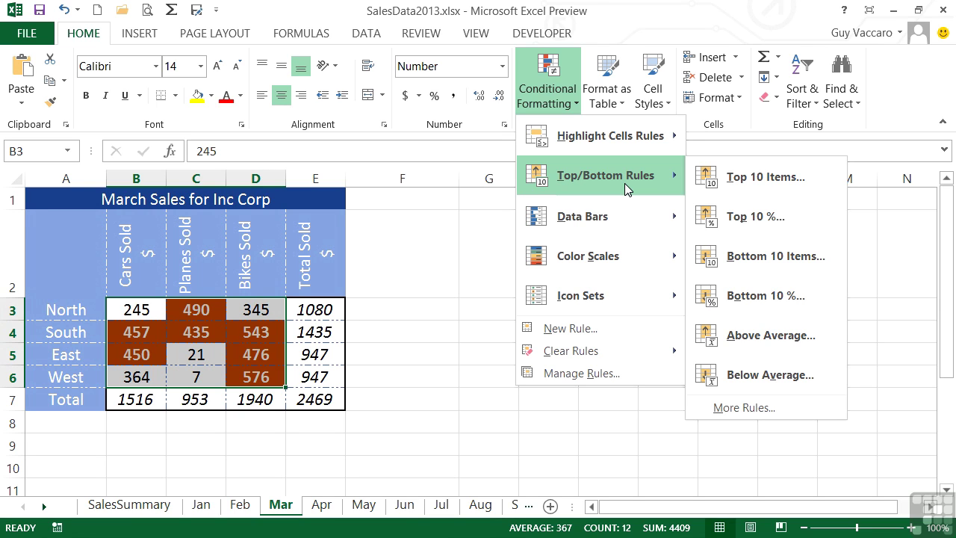
left_click(357, 504)
On the Apr sheet, apply a Top 10% conditional formatting rule to B3:D6 with Light Red Fill with Dark Red Text.
left_click(330, 509)
left_click_drag(150, 311, 234, 377)
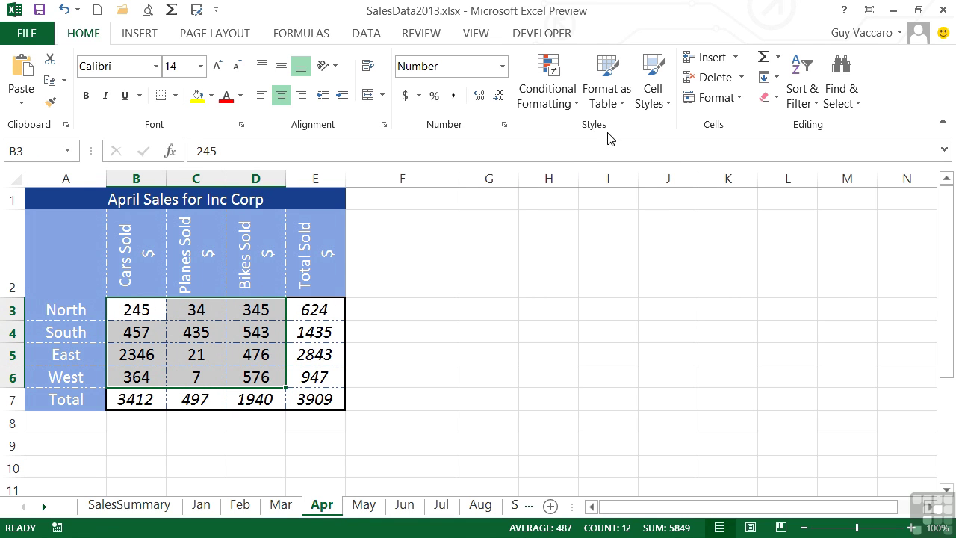
left_click(575, 107)
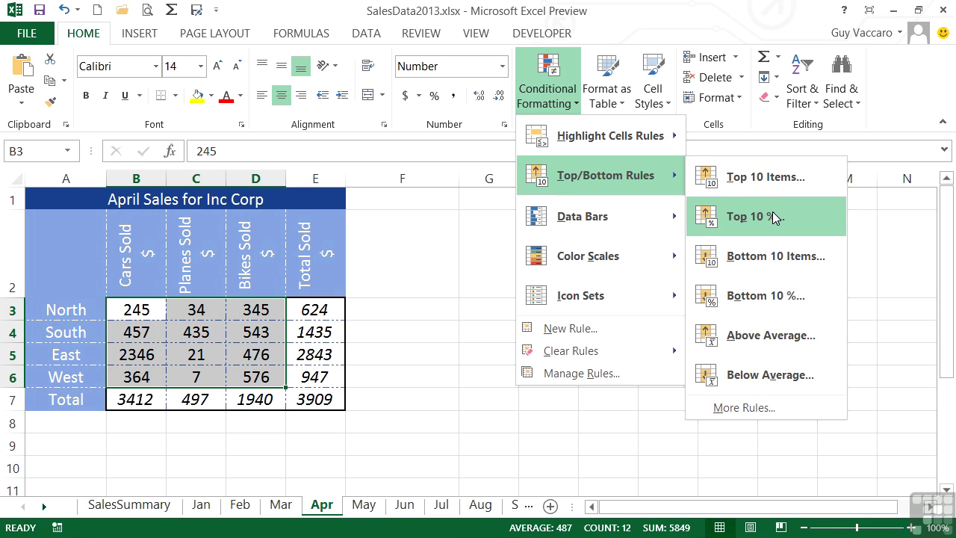
left_click(773, 217)
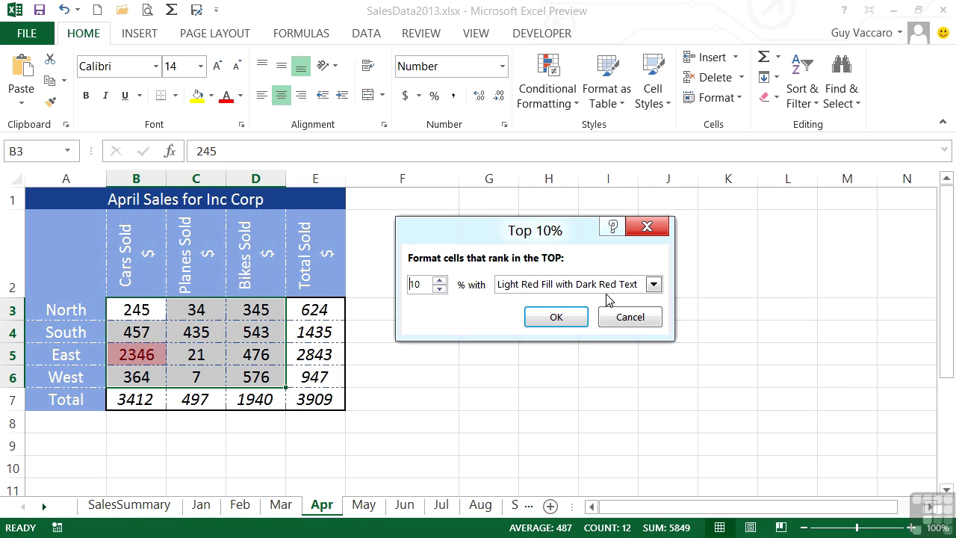
left_click(439, 289)
left_click(440, 280)
left_click(557, 318)
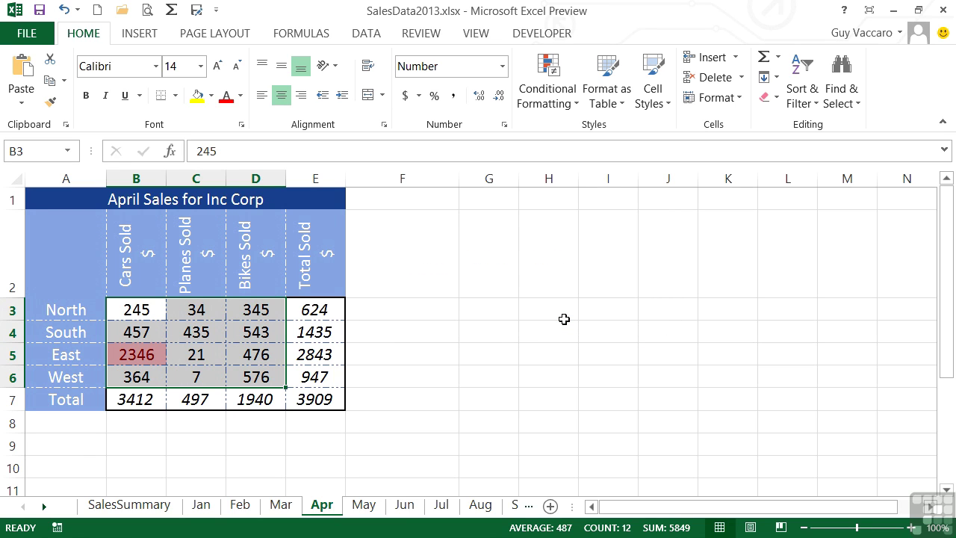
Add a Bottom 10% conditional formatting rule to the same April range with Green Fill with Dark Green Text.
left_click(551, 102)
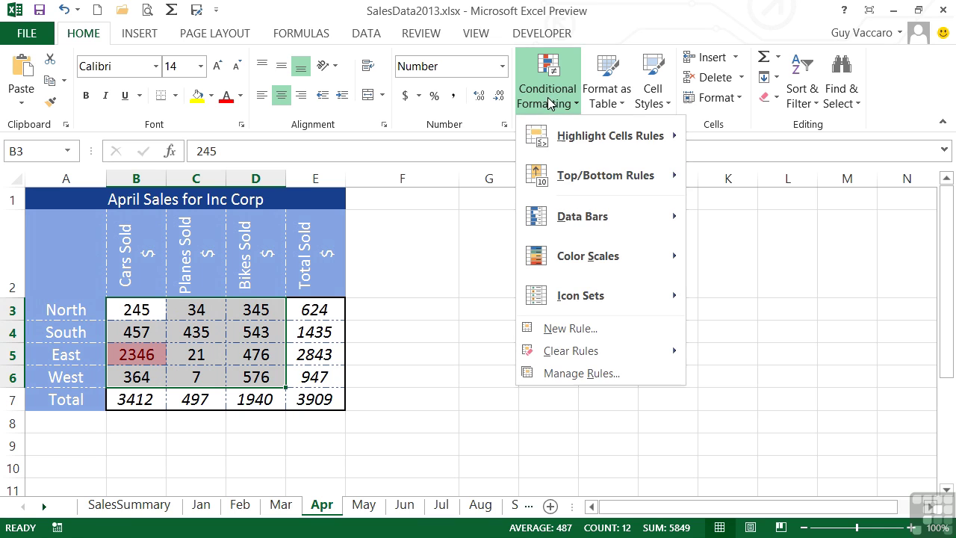
mouse_move(609, 184)
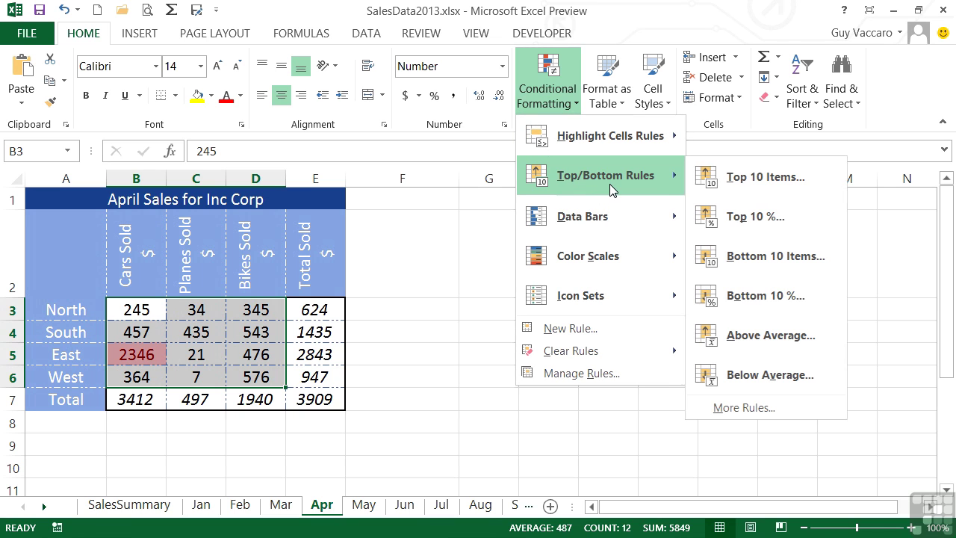
left_click(787, 304)
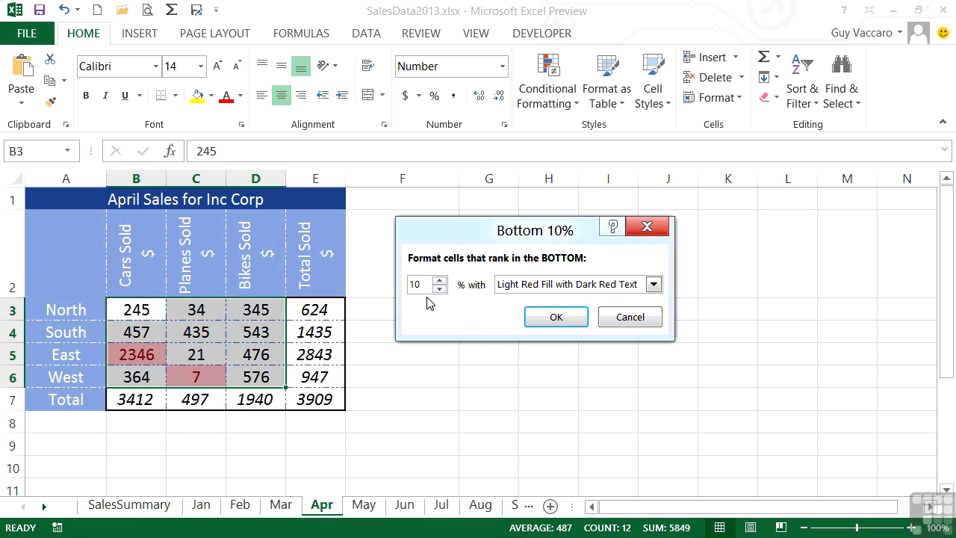
left_click(512, 291)
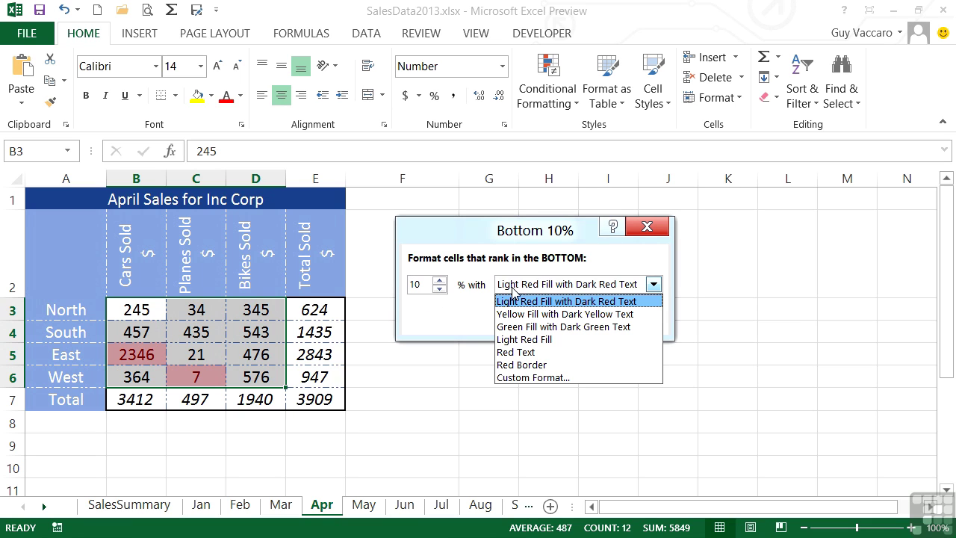
left_click(531, 328)
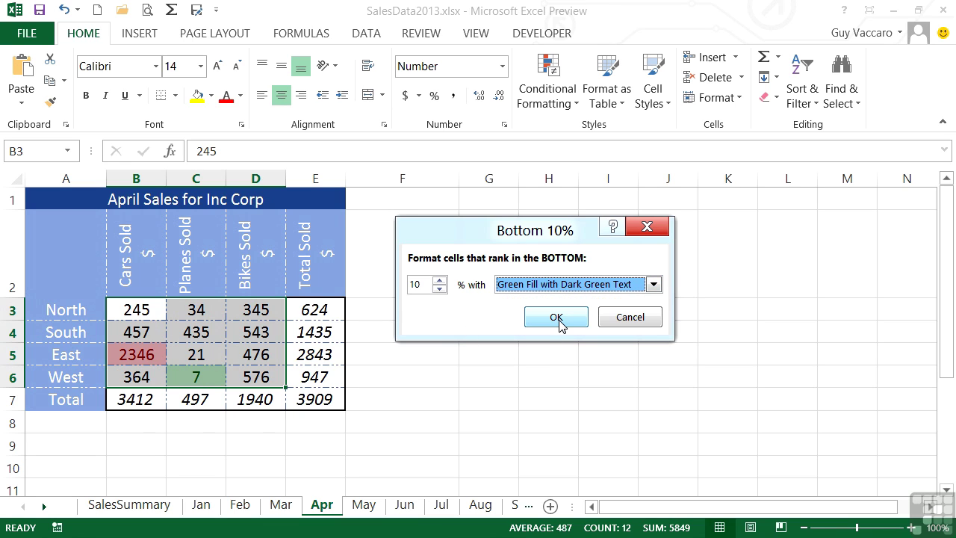
left_click(557, 320)
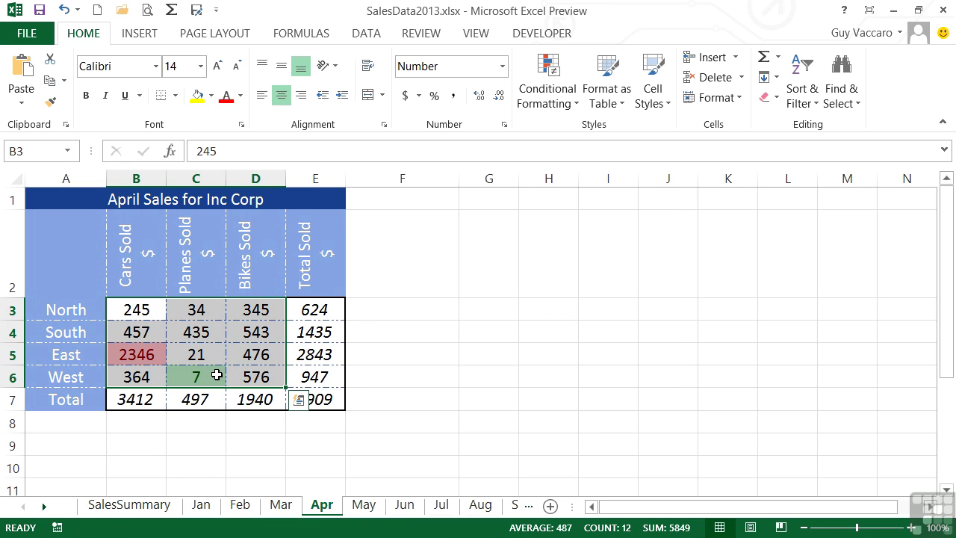
Change April's East cars sold (B5) to 500 and check the highlighted cells in the West row.
left_click(152, 354)
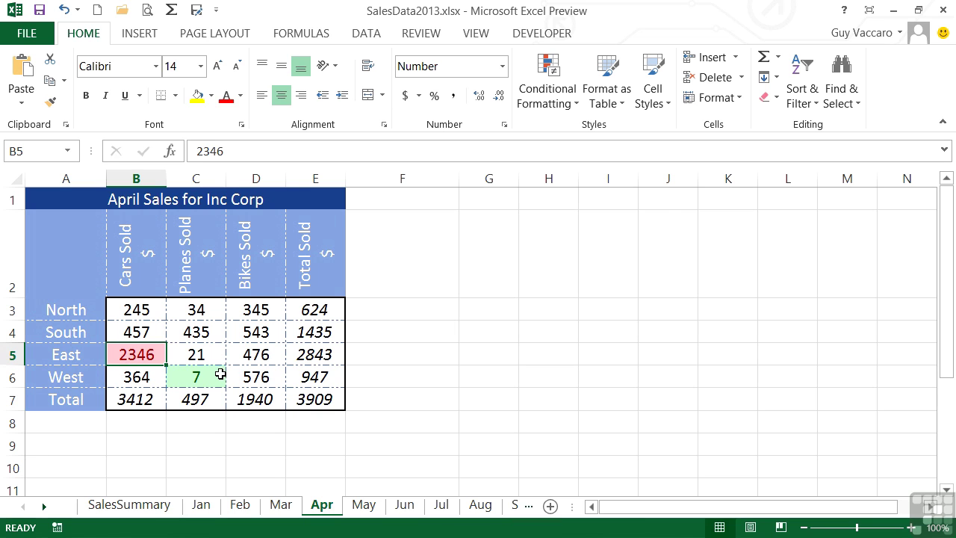
left_click(215, 376)
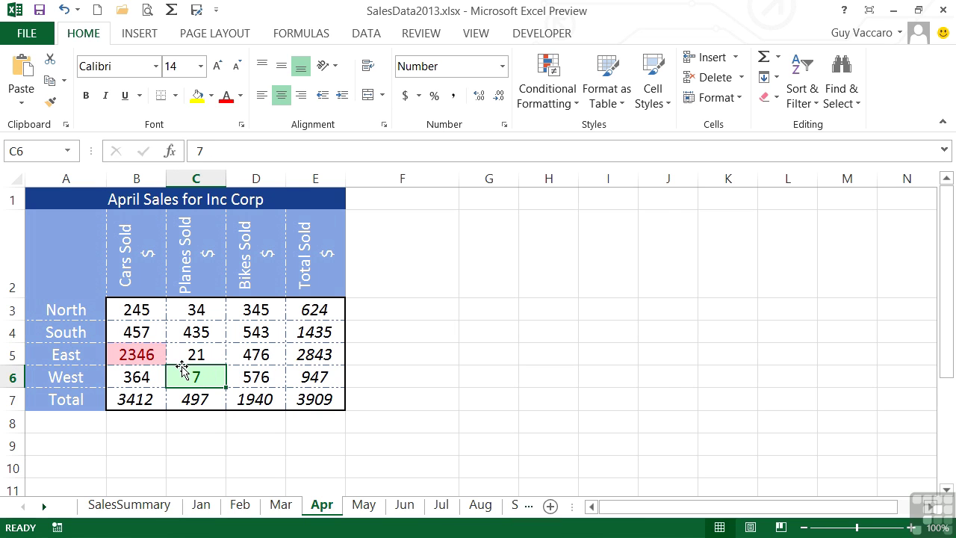
left_click(153, 354)
type("500")
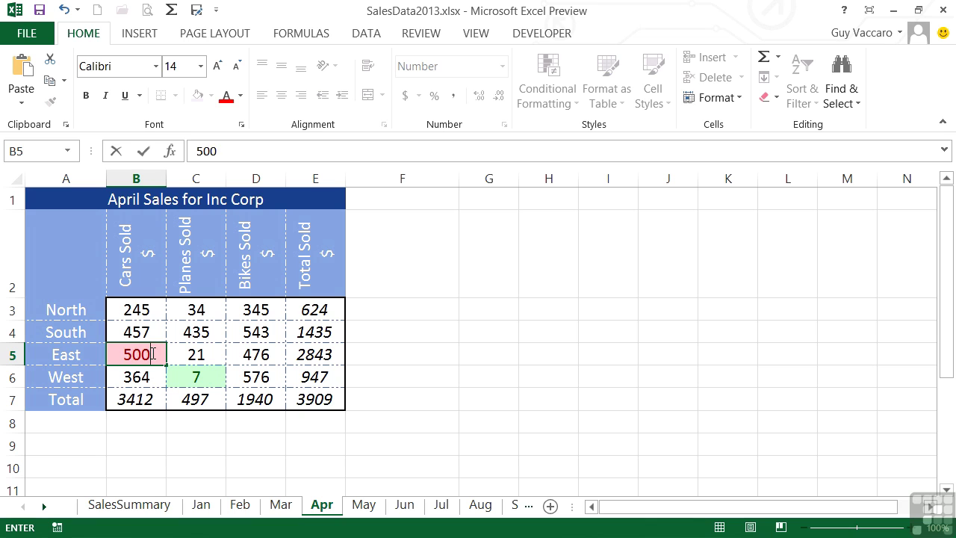
key("Return")
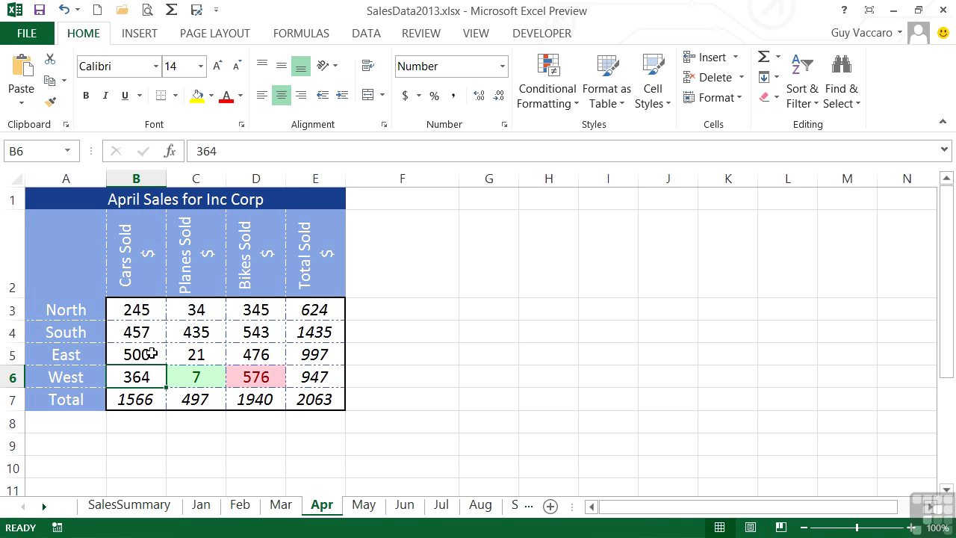
left_click(264, 375)
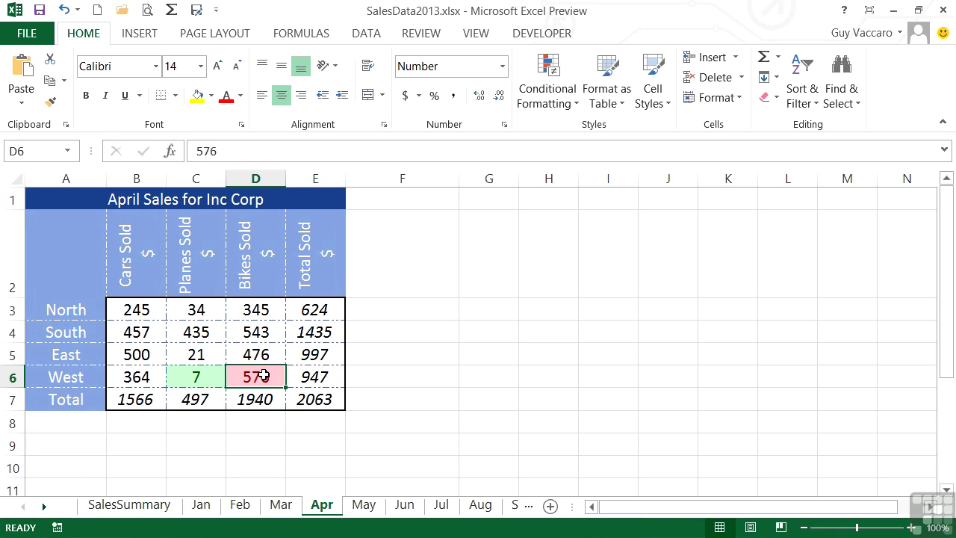
left_click(205, 376)
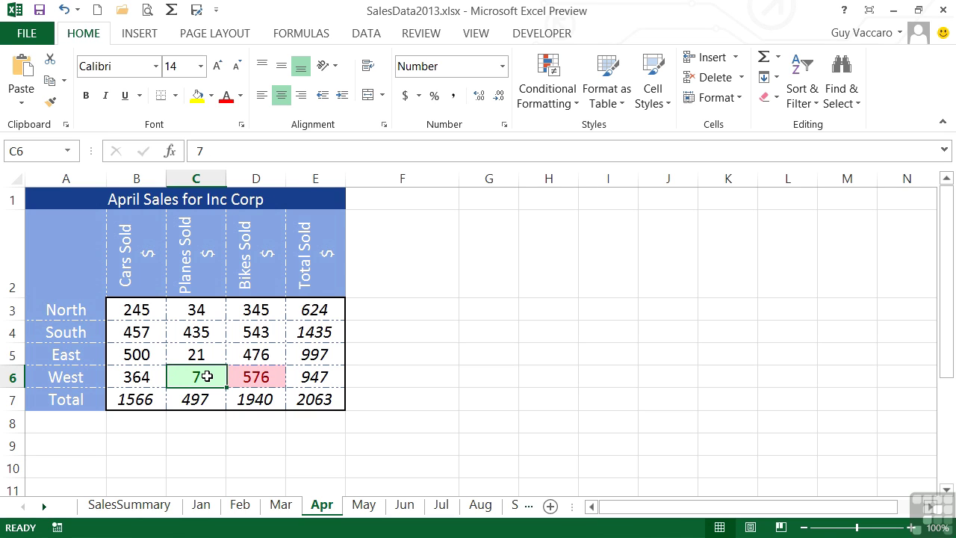